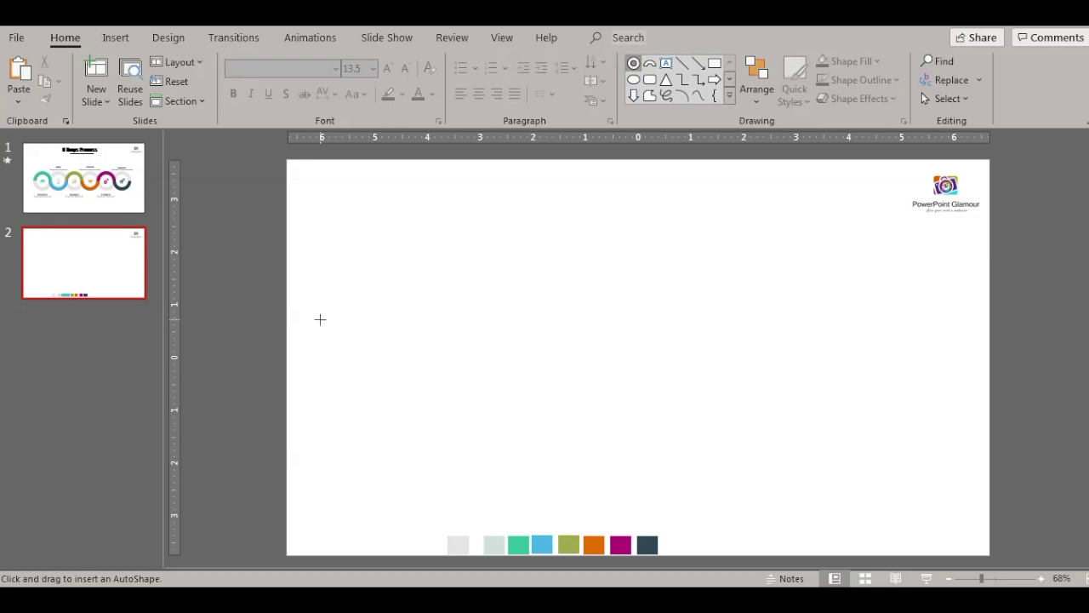
Step: Draw a donut at the left of the slide, thin its ring and shrink it
drag(319, 319, 468, 461)
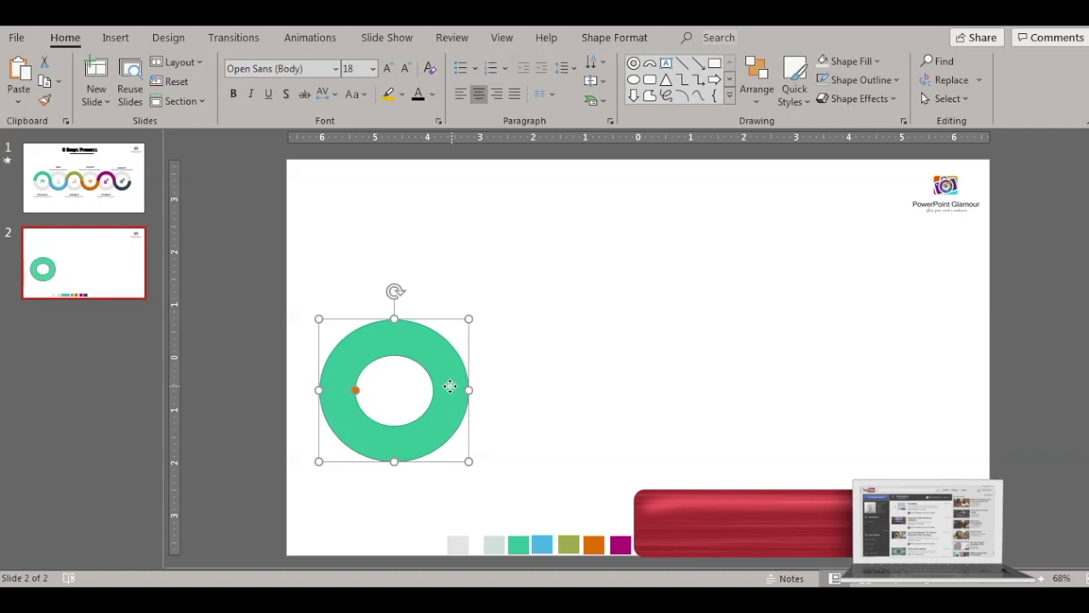
drag(451, 387, 444, 374)
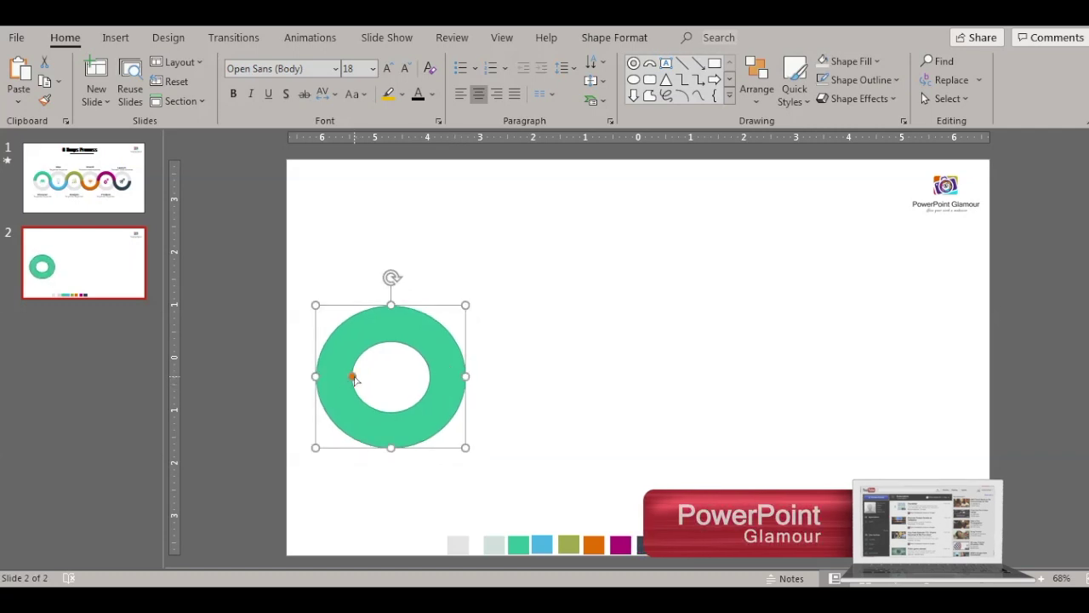
drag(351, 376, 340, 376)
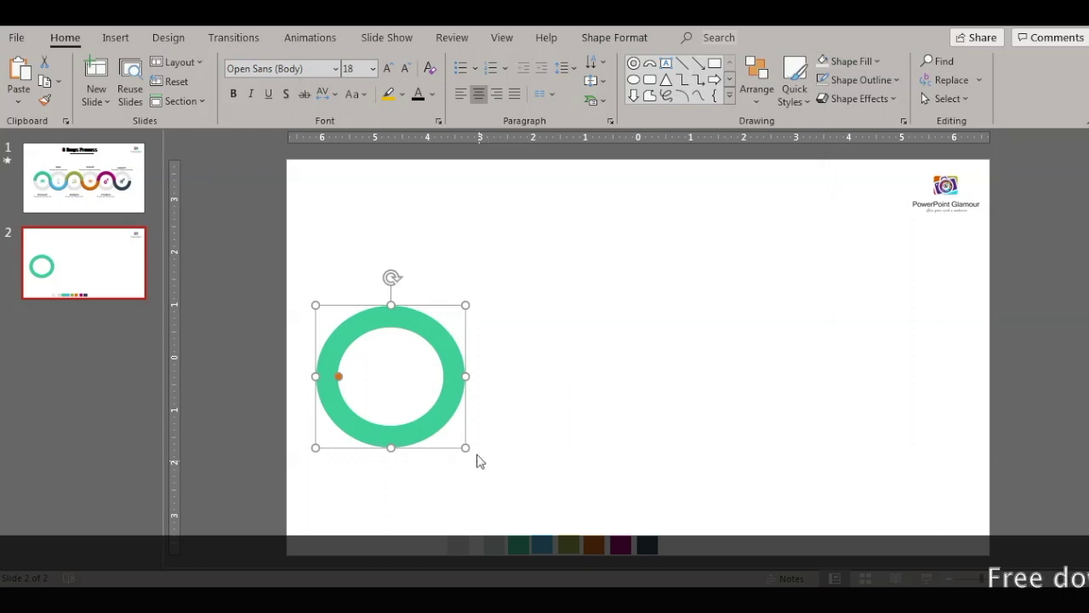
drag(466, 448, 445, 437)
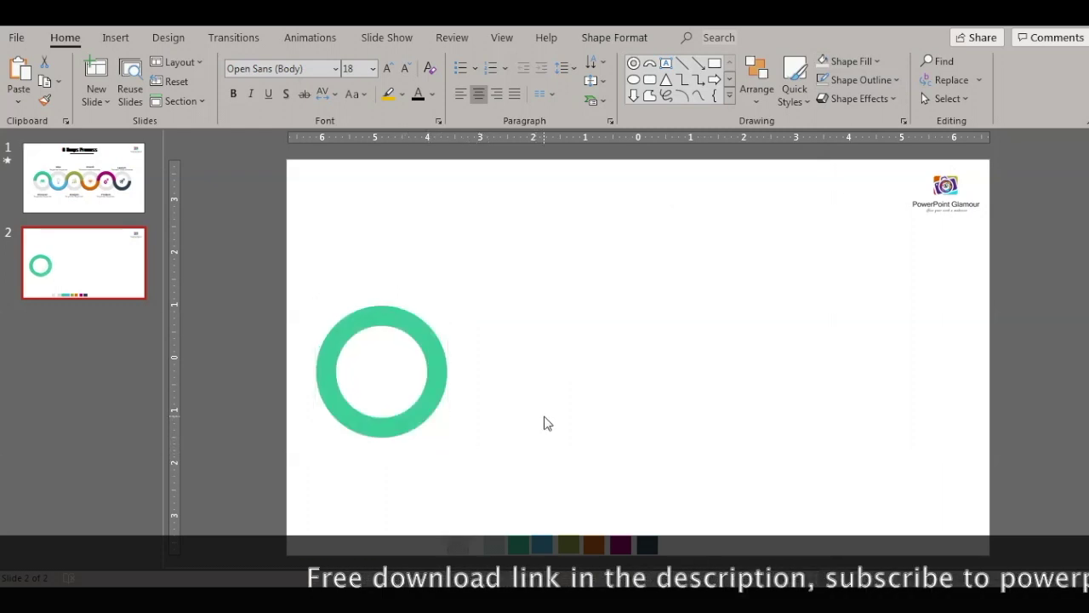
Step: Colour the ring light grey by eyedropping the first swatch
click(420, 331)
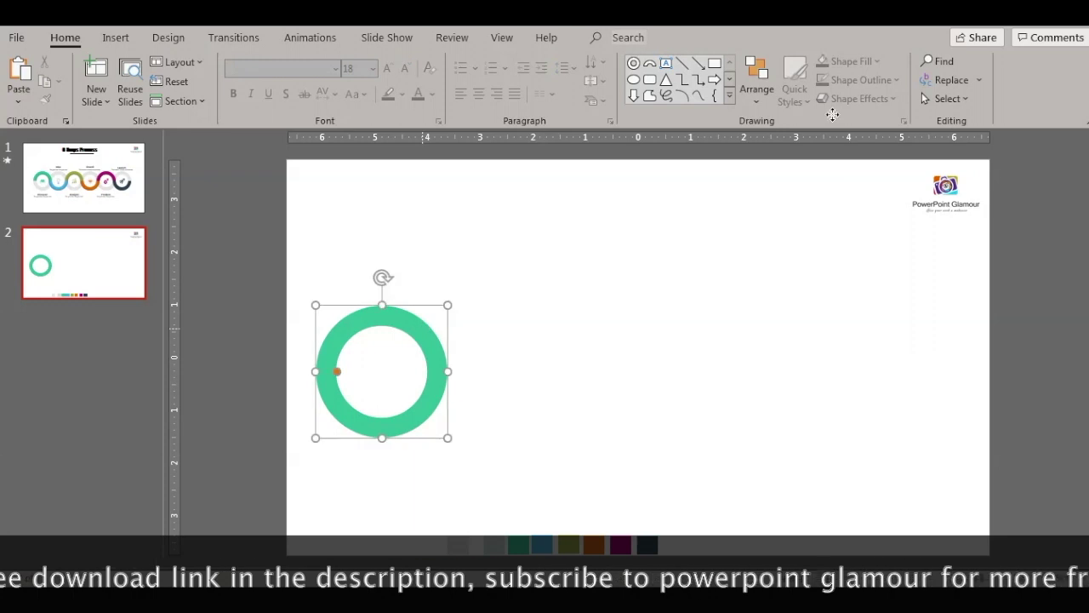
click(851, 62)
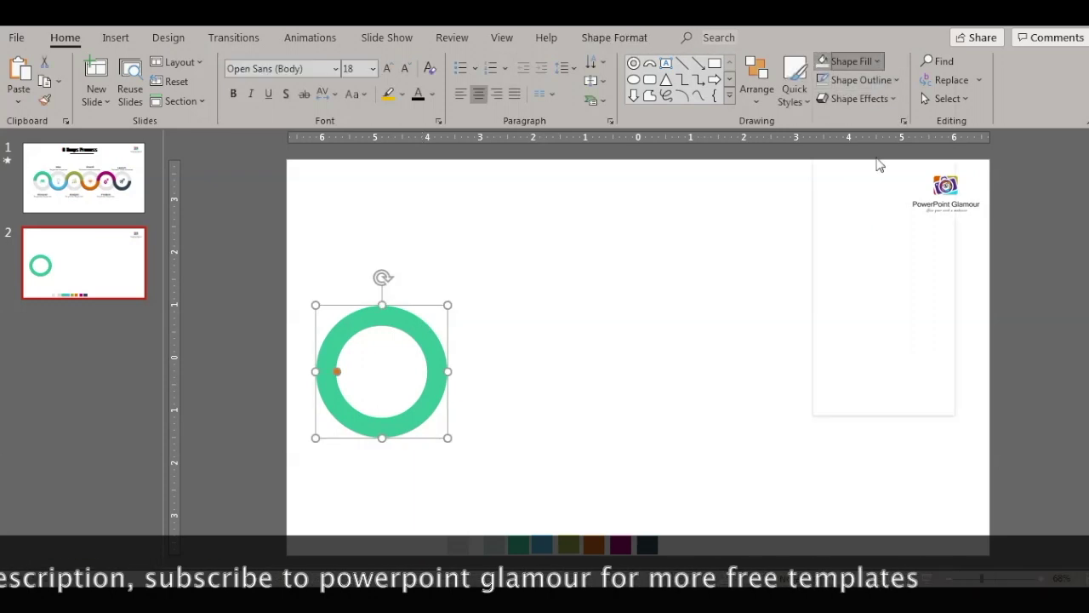
click(866, 334)
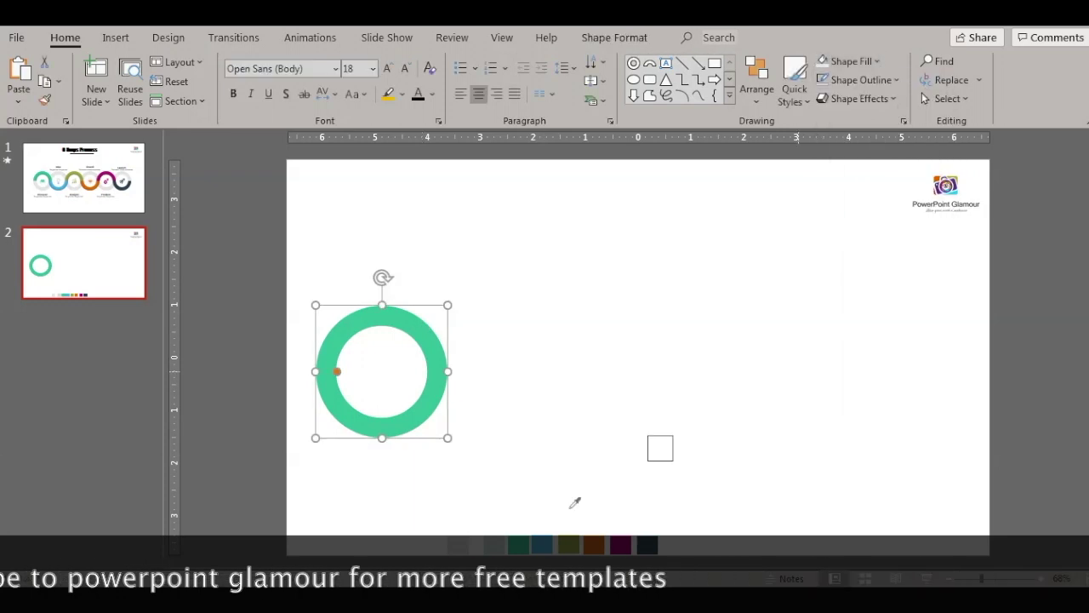
click(465, 545)
click(508, 408)
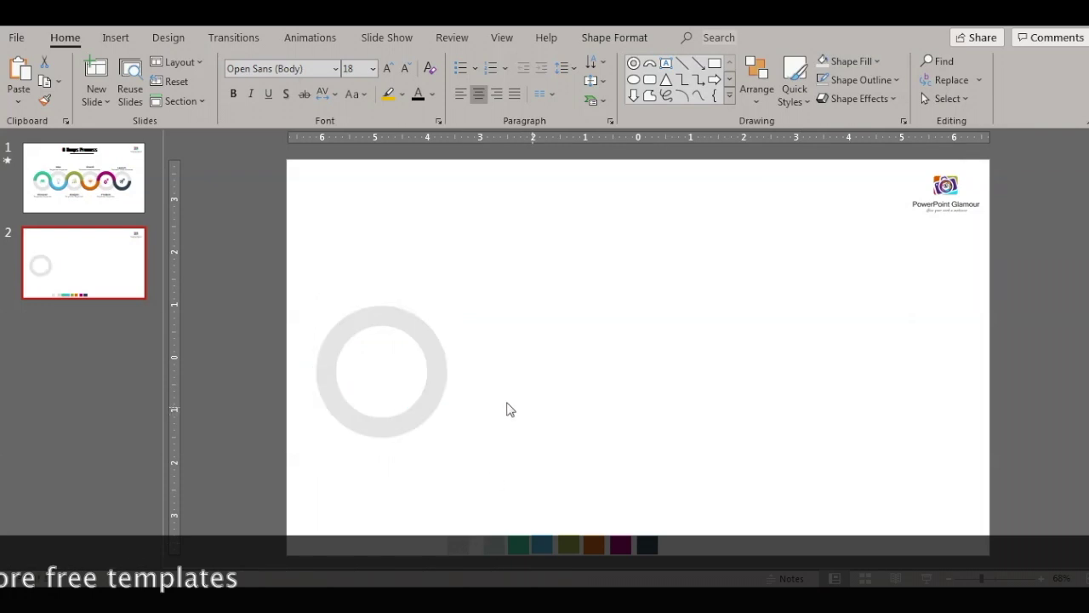
Step: Copy the grey ring to the right, repeating until there are six evenly spaced rings
click(425, 344)
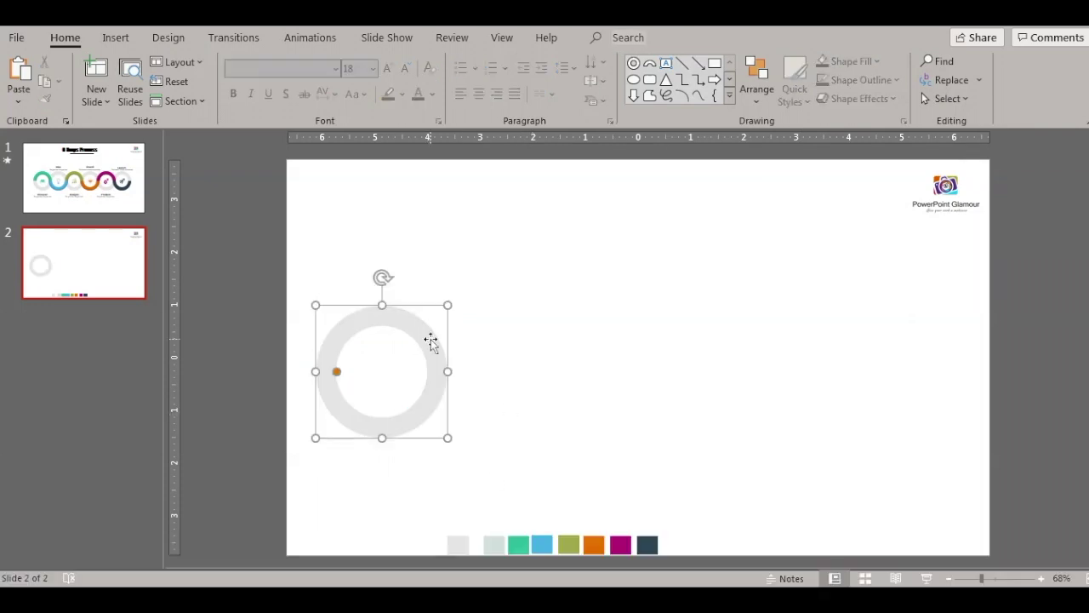
drag(431, 340, 545, 343)
key(ctrl+d)
key(ctrl+d)
key(ctrl+d)
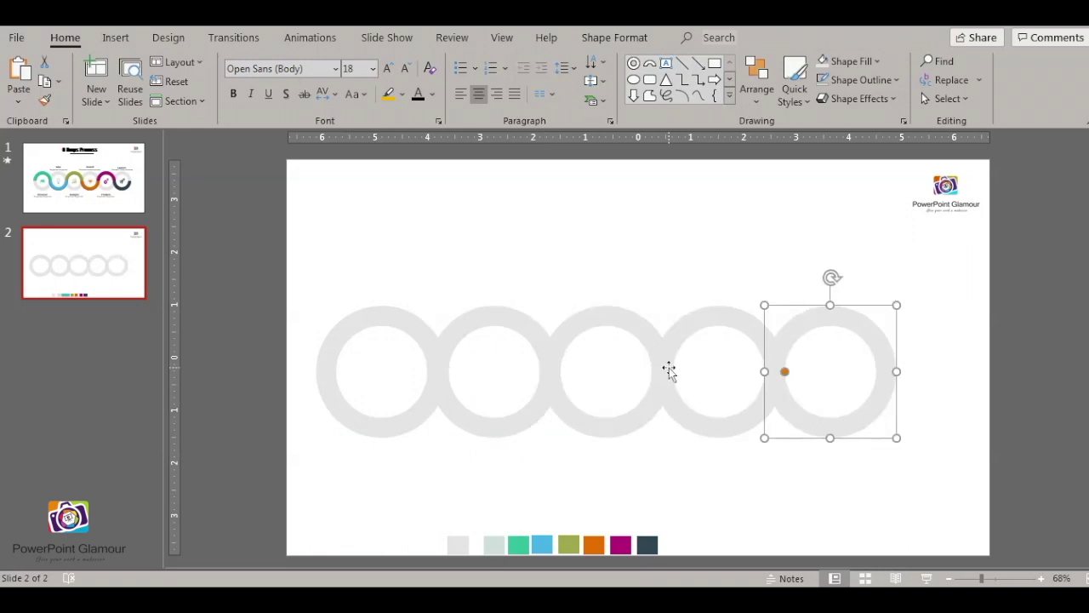
key(ctrl+d)
Step: Select all six rings and resize them together so they overlap across the slide
shift+click(372, 315)
shift+click(494, 315)
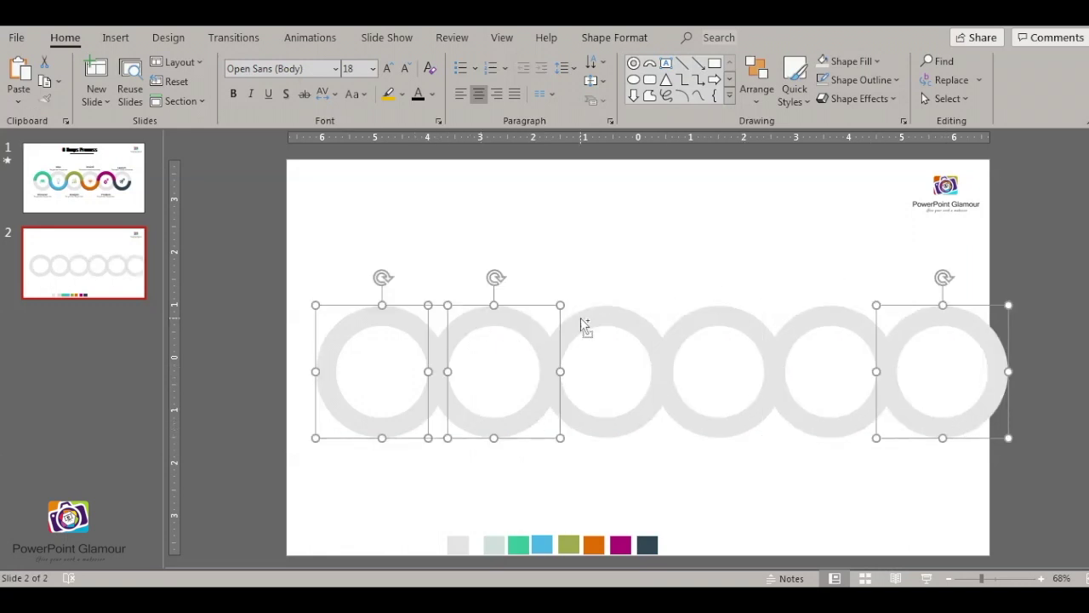
shift+click(584, 324)
shift+click(719, 315)
shift+click(832, 315)
mouse_move(1006, 436)
mouse_down()
mouse_move(909, 406)
mouse_move(1010, 431)
mouse_up()
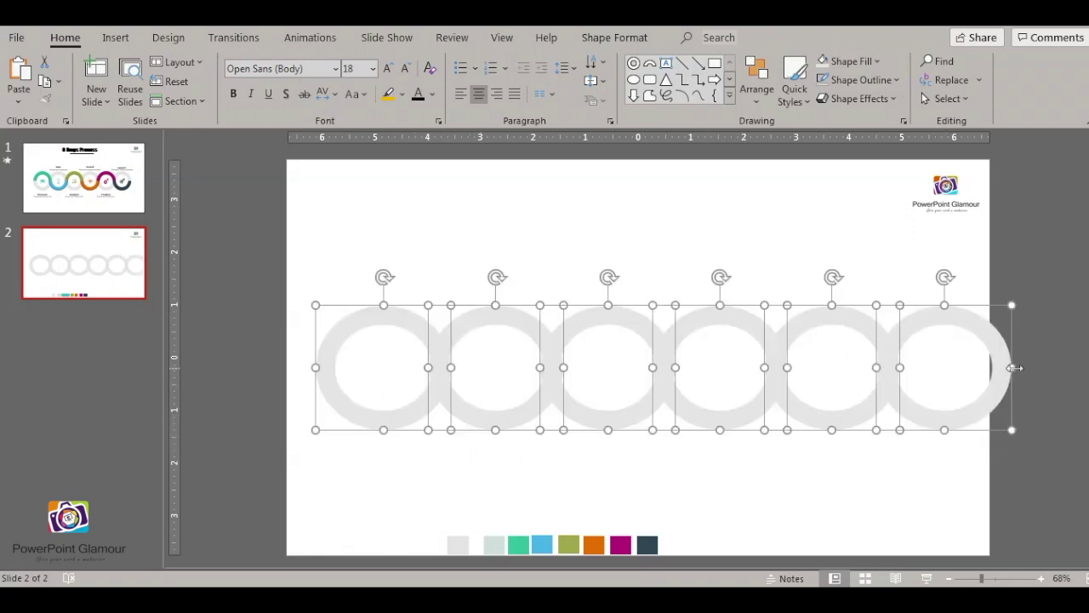
drag(997, 367, 991, 368)
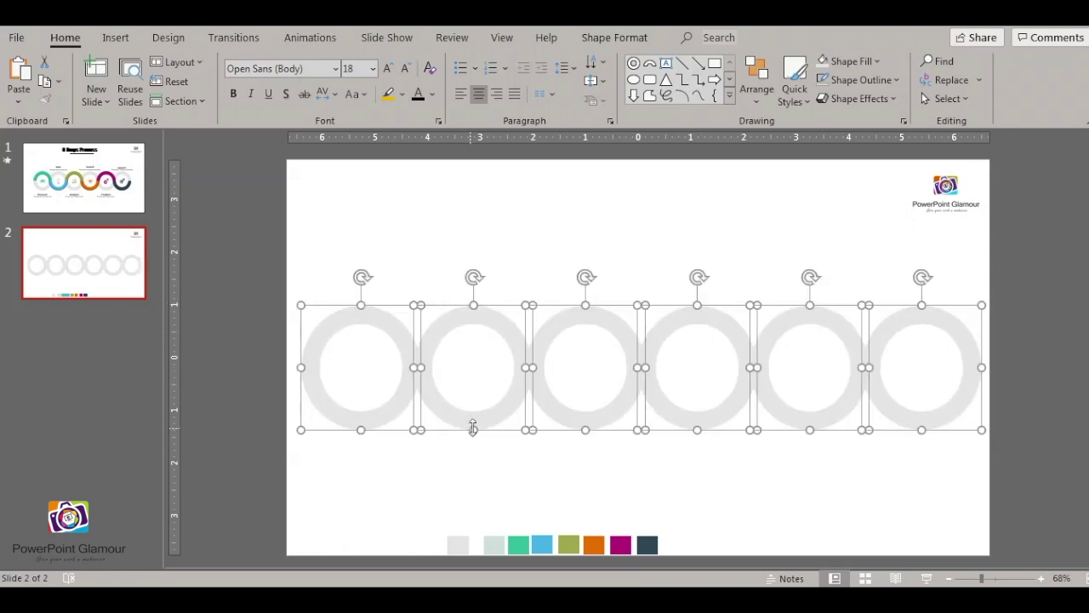
click(644, 433)
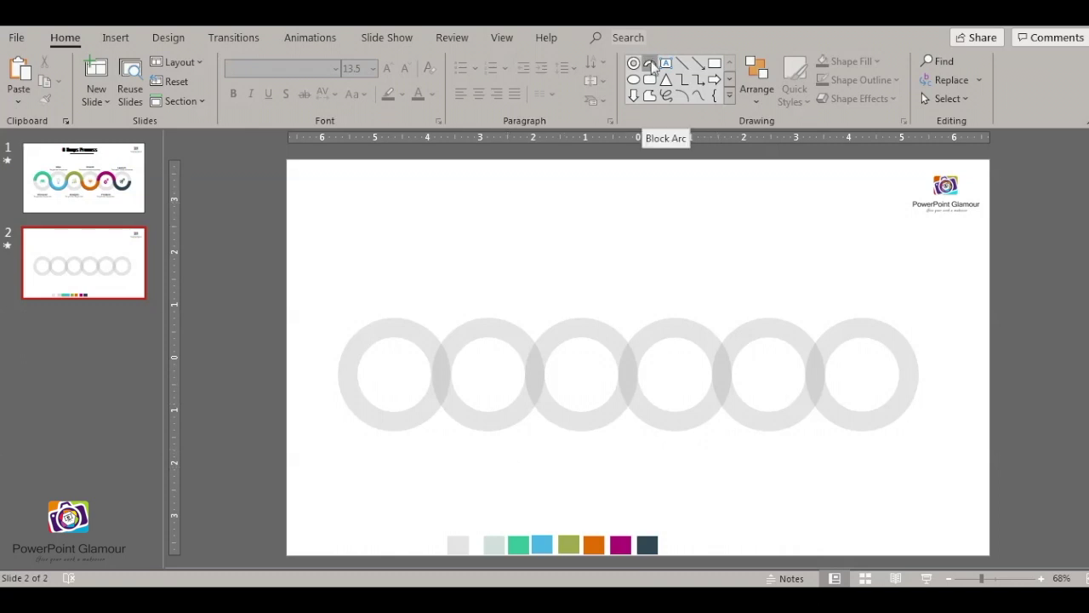
Step: Draw a green block arc and shape it into a half ring over the first ring
click(650, 64)
drag(419, 238, 532, 348)
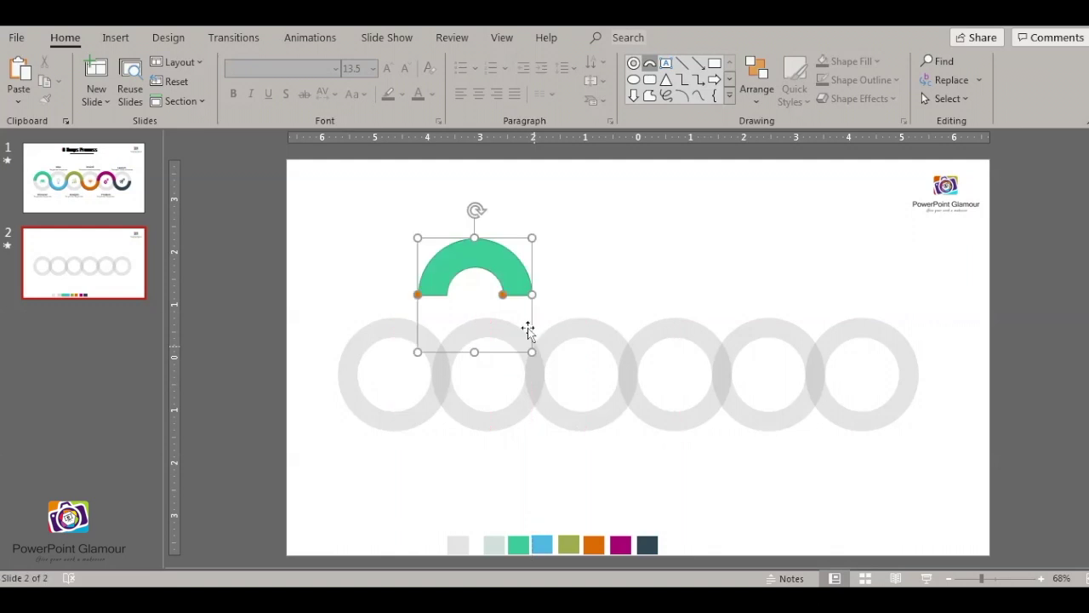
drag(508, 270, 428, 364)
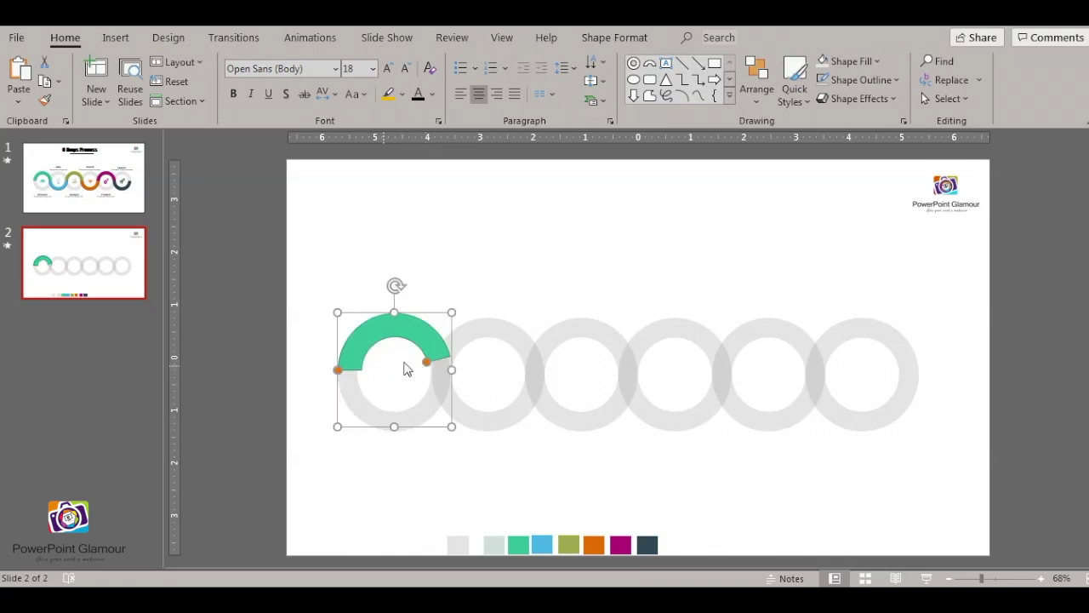
drag(341, 375, 340, 384)
drag(426, 362, 429, 375)
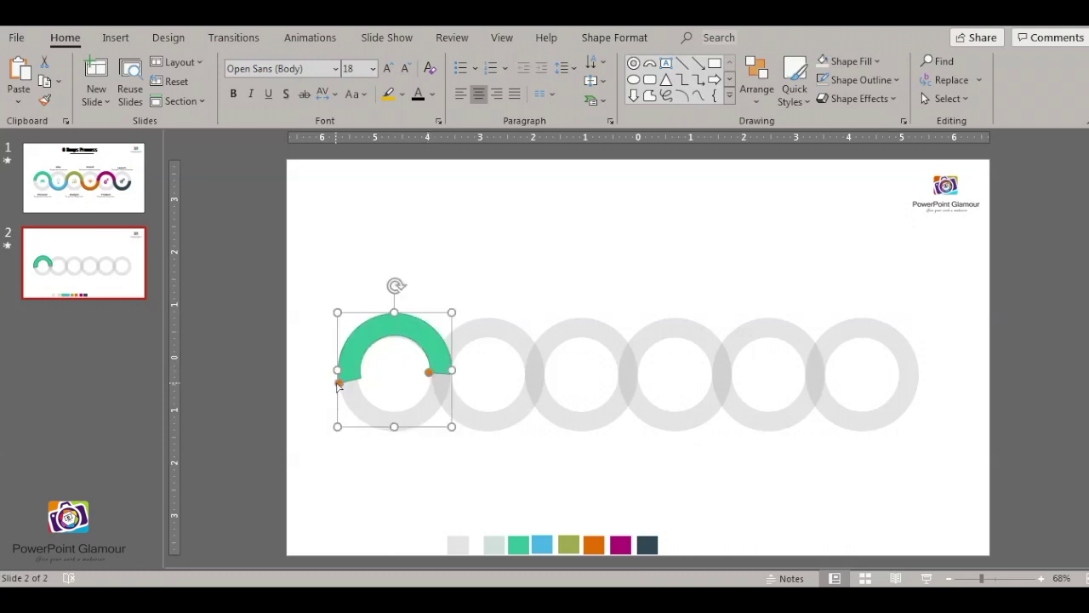
drag(341, 388, 339, 373)
click(529, 225)
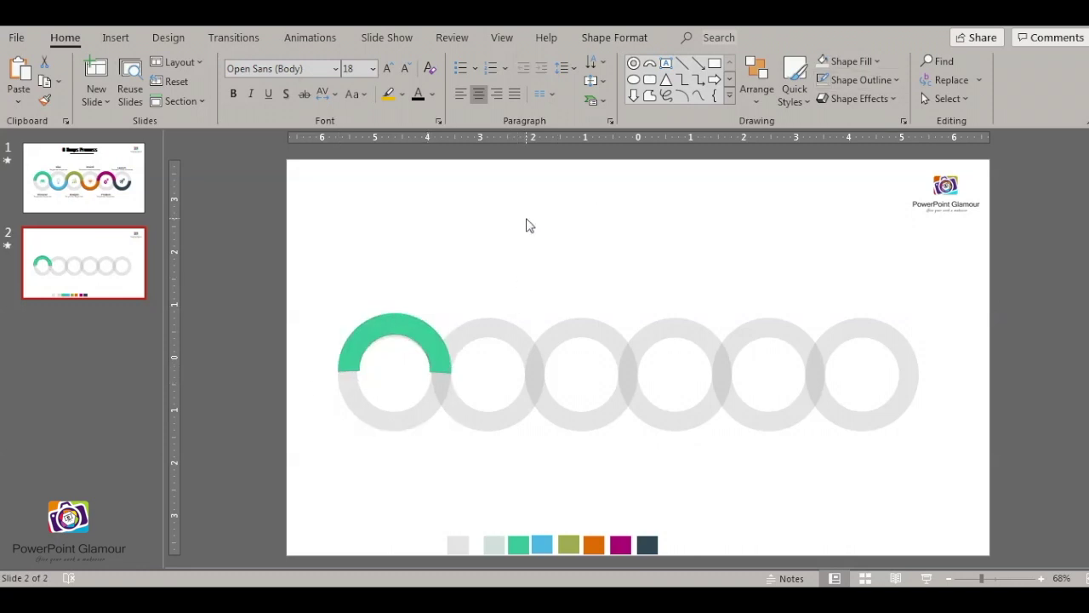
Step: Copy the arc as a flipped half under ring two and atop ring three
click(428, 342)
drag(428, 342, 520, 394)
drag(392, 325, 776, 336)
click(464, 408)
Step: Copy the bottom arc under the fourth ring and again under the last ring
click(516, 421)
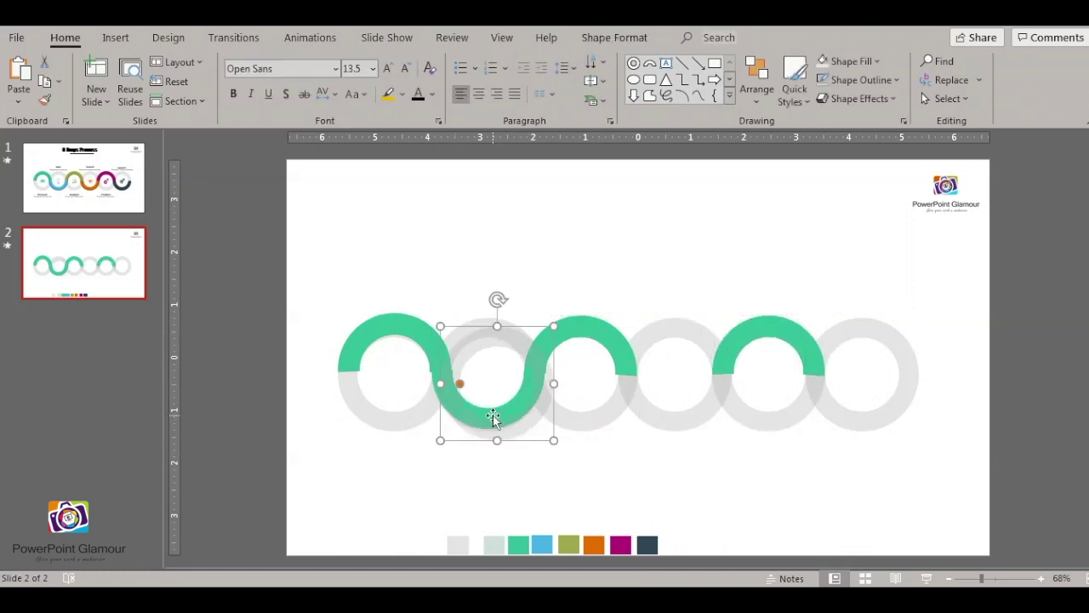
drag(516, 421, 696, 423)
key(ctrl+d)
Step: Recolour the second arc blue and the third arc olive green
click(487, 417)
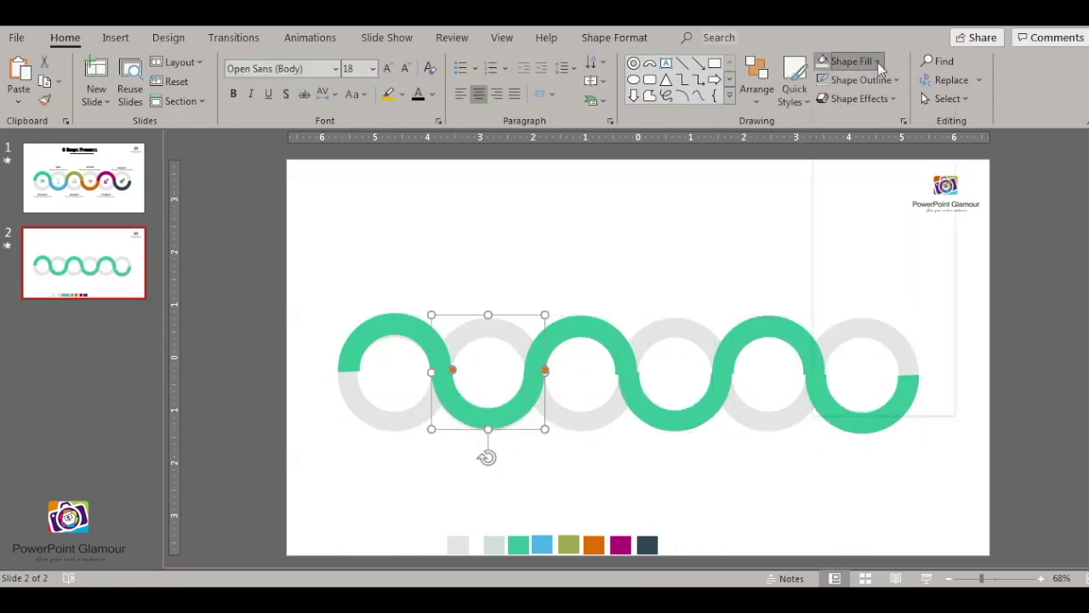
click(851, 61)
click(869, 333)
click(542, 544)
click(580, 327)
click(851, 61)
click(869, 334)
Step: Recolour the remaining arcs orange, magenta and dark navy
click(568, 545)
click(672, 422)
click(851, 62)
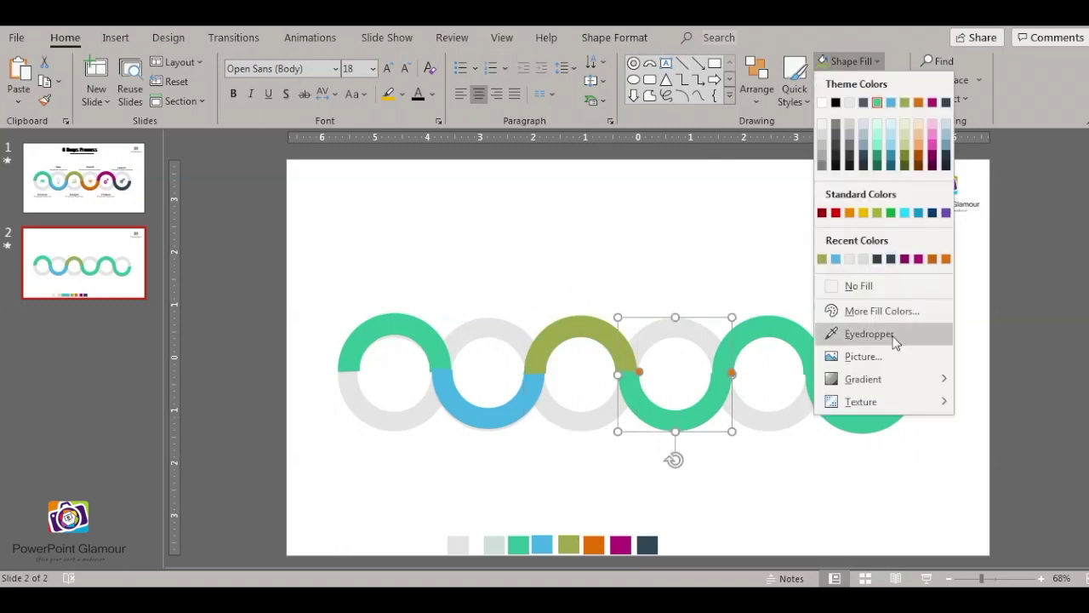
click(869, 334)
click(594, 545)
click(768, 325)
click(620, 544)
click(896, 403)
click(647, 544)
click(388, 322)
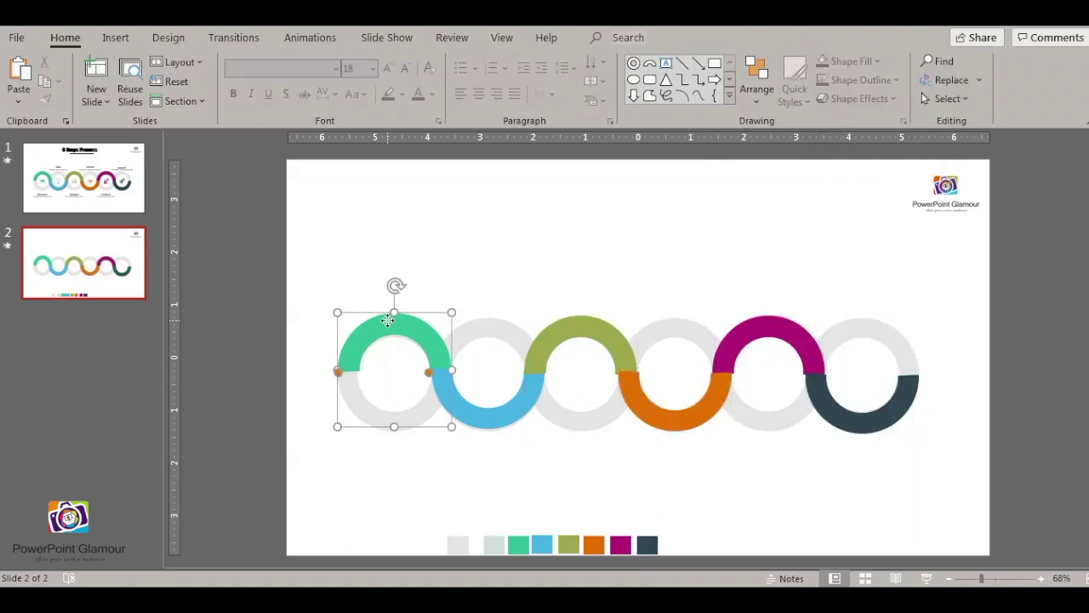
Step: Copy the green arc below the wave, thin its band and eyedrop the pale swatch colour
drag(387, 322, 396, 428)
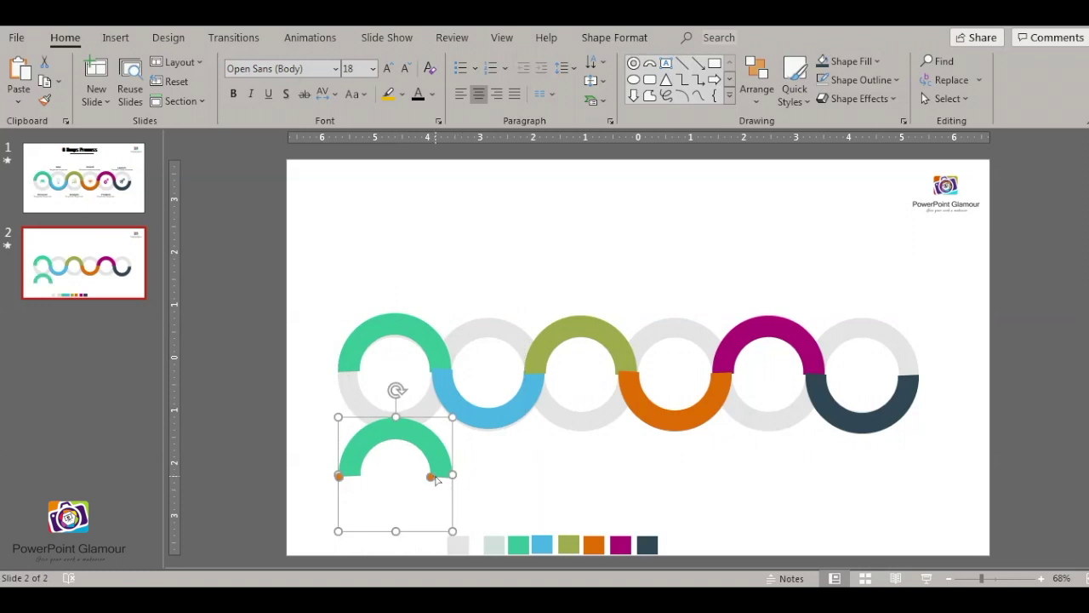
drag(435, 479, 445, 473)
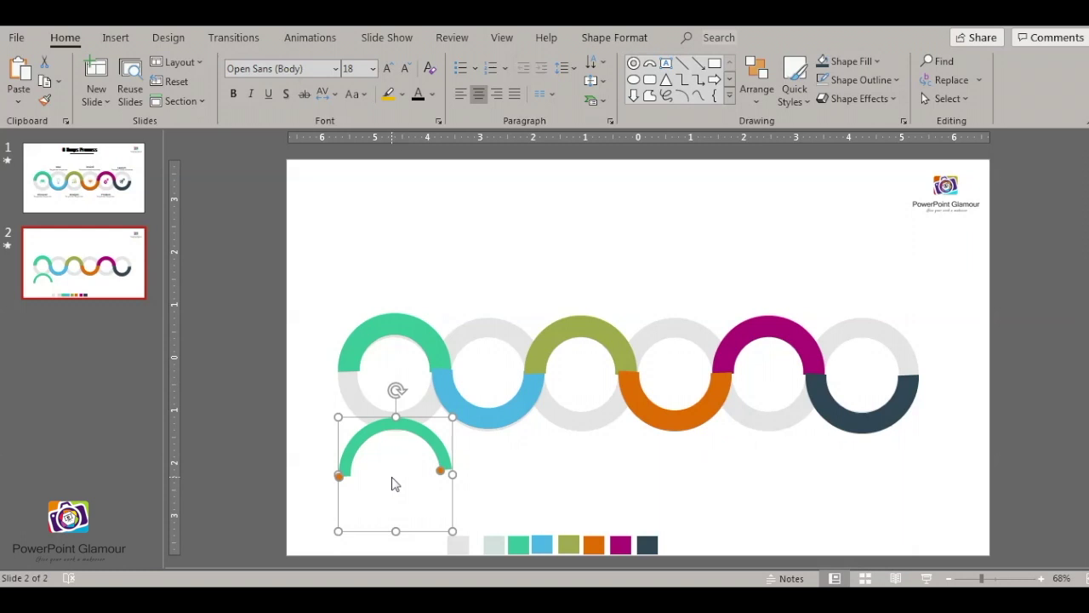
click(881, 61)
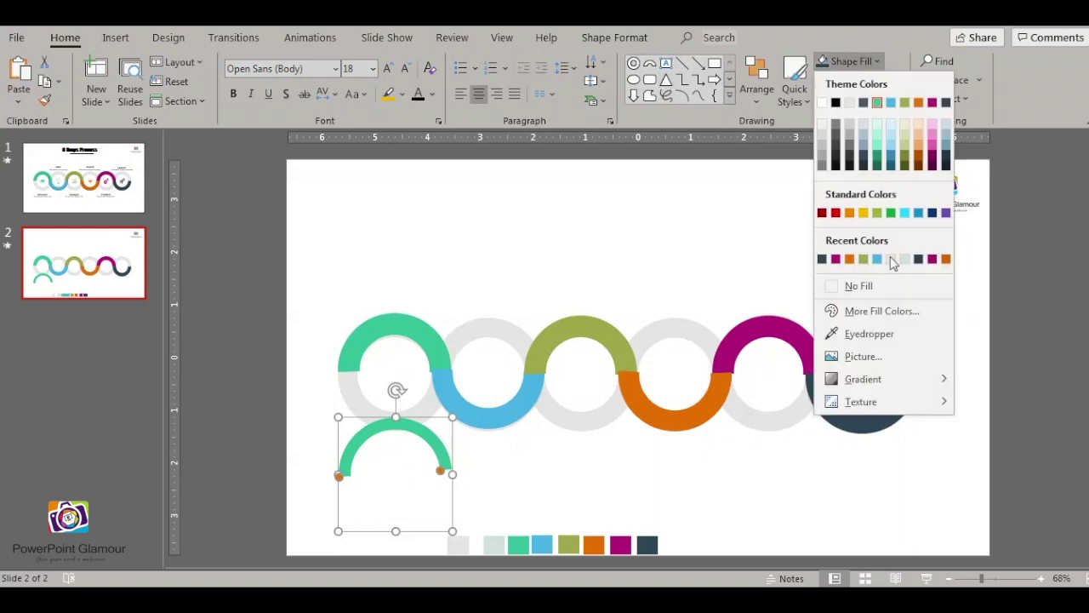
click(869, 333)
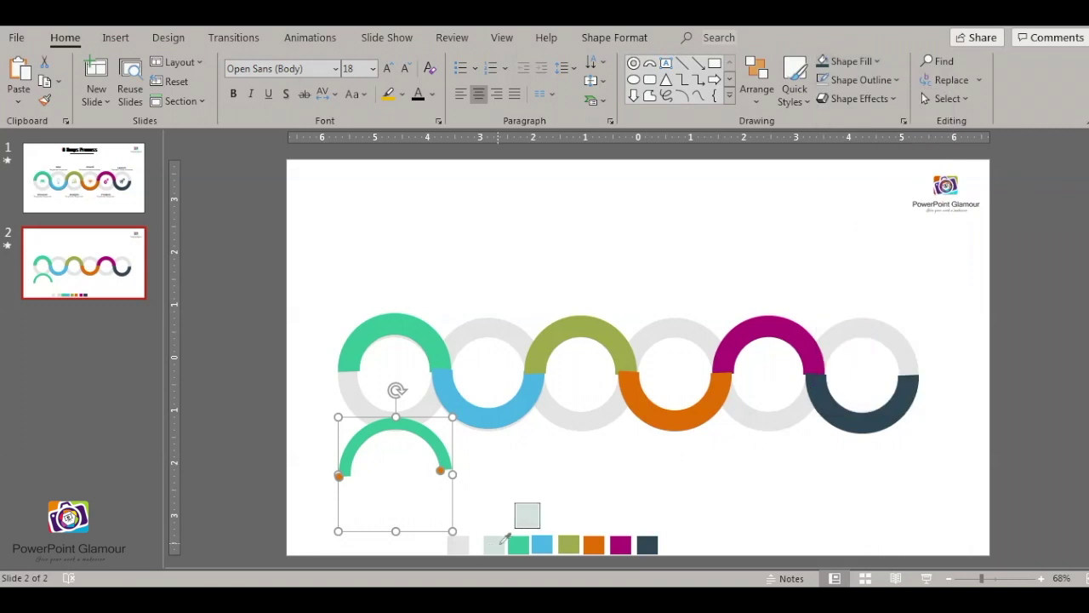
click(500, 542)
drag(432, 455, 407, 465)
Step: Give the pale arc 80% fill transparency and lay it over the first green arc
right_click(388, 466)
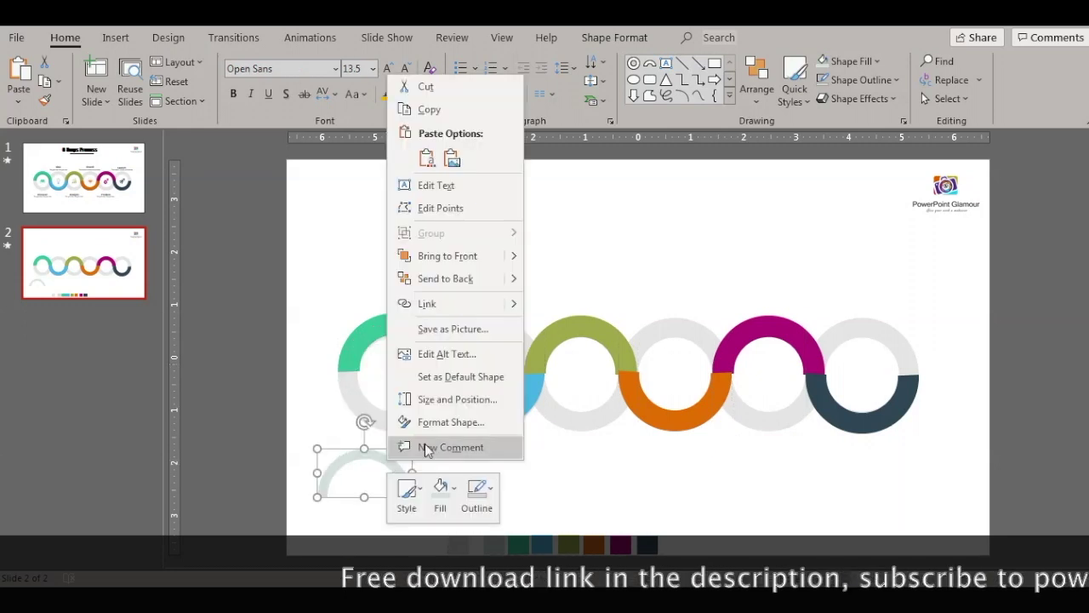
key(Escape)
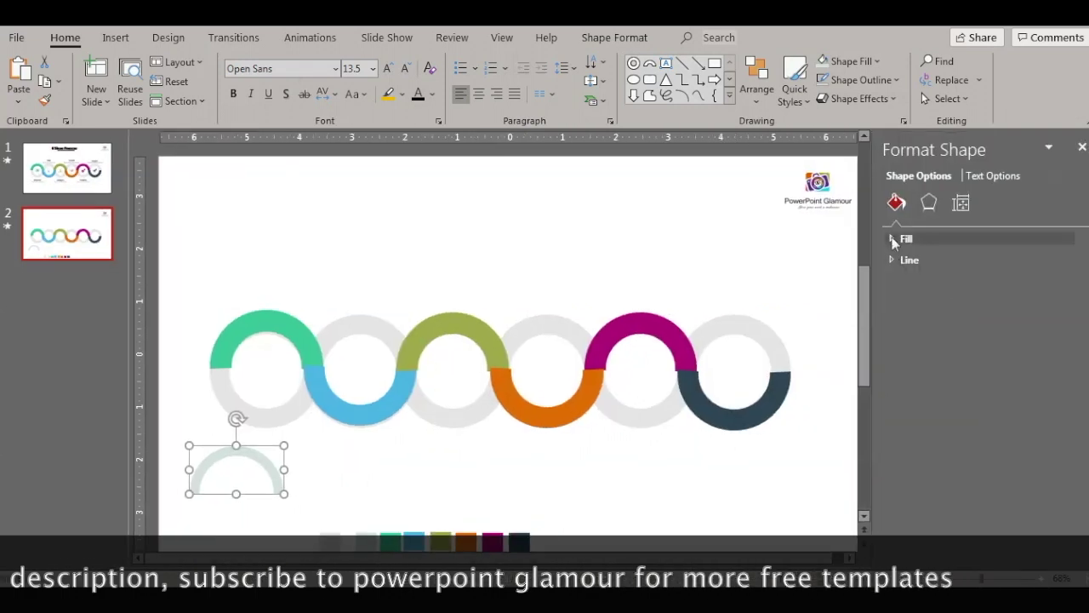
click(903, 238)
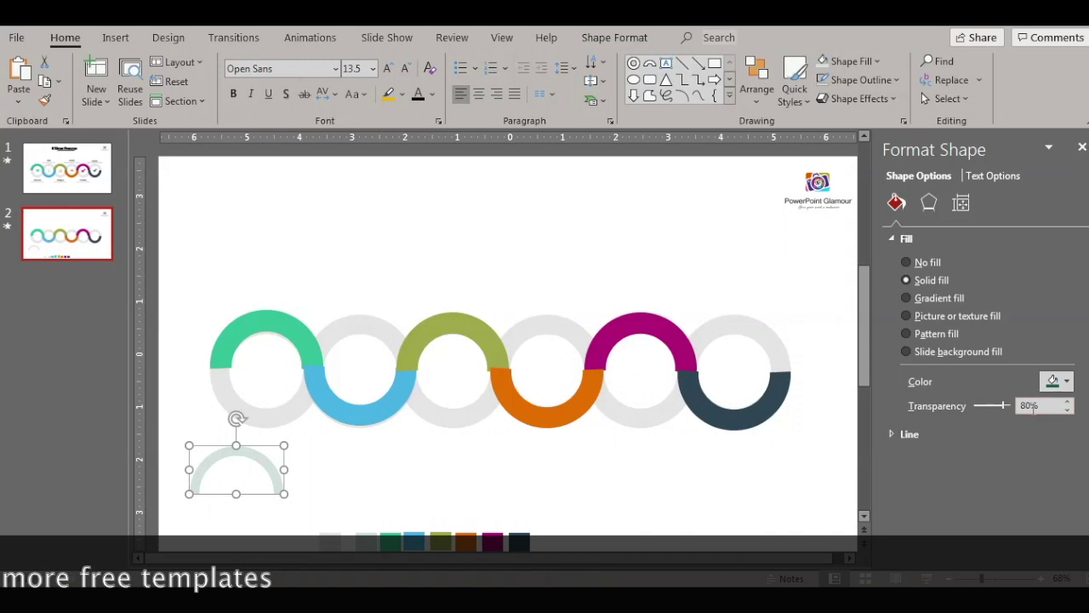
click(1081, 149)
drag(380, 449, 408, 334)
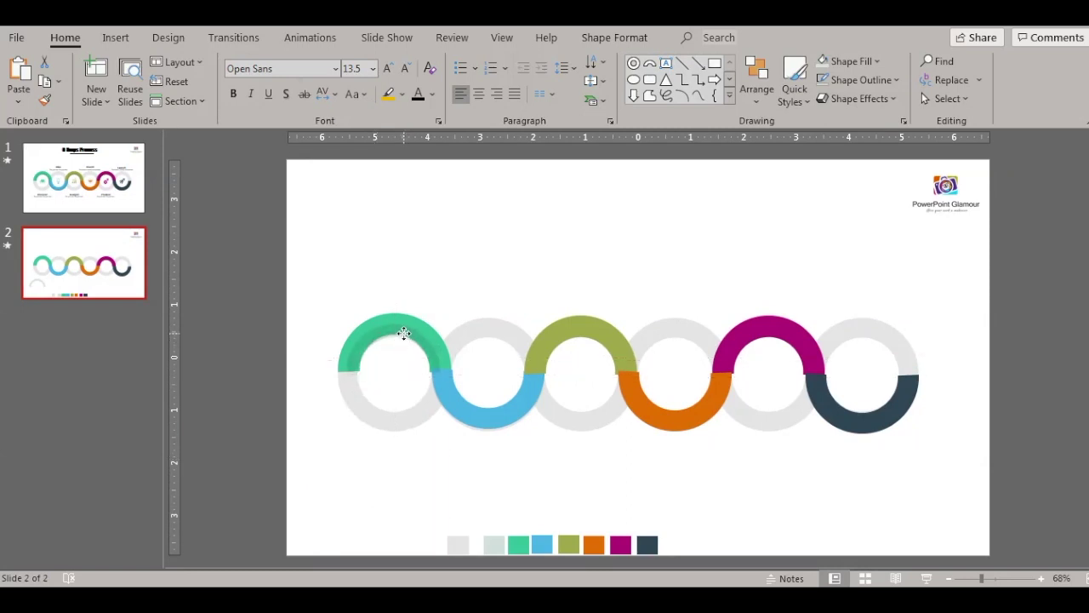
Step: Copy the translucent highlight from the green arc onto the olive arc
click(418, 498)
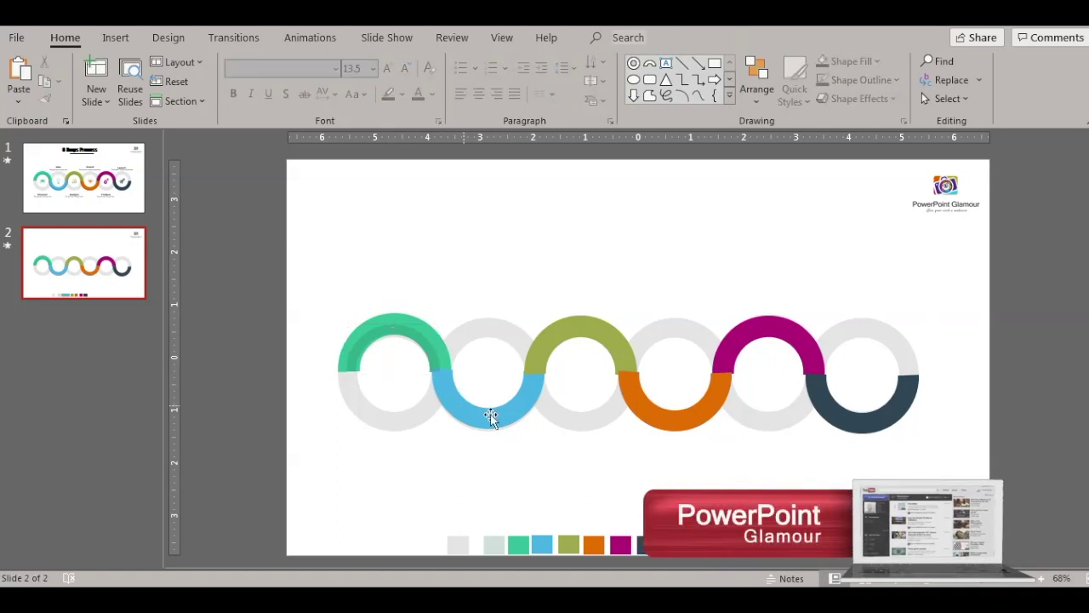
click(408, 339)
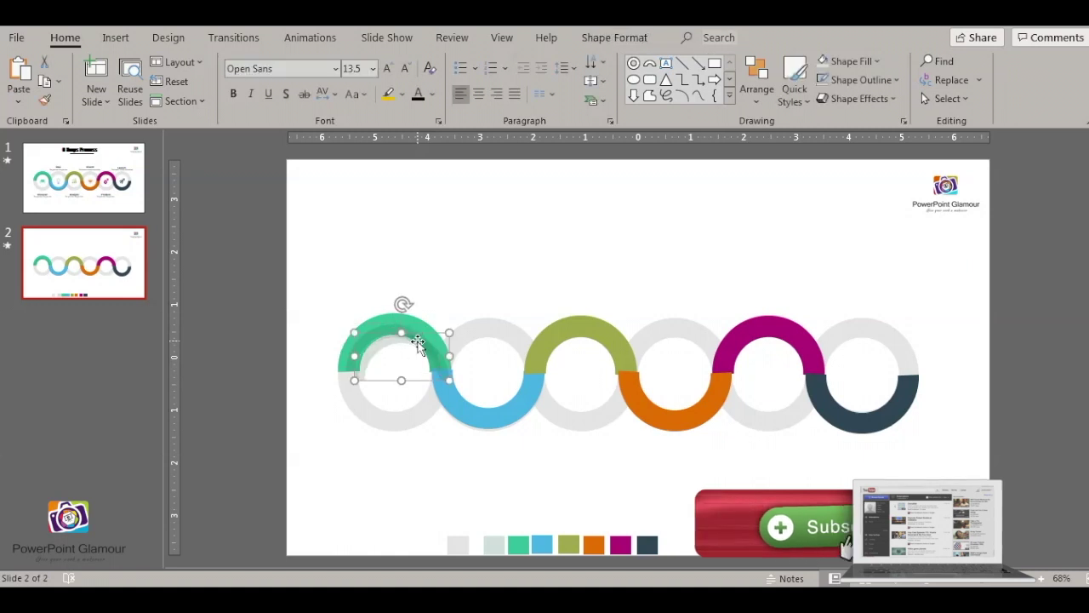
drag(418, 343, 595, 335)
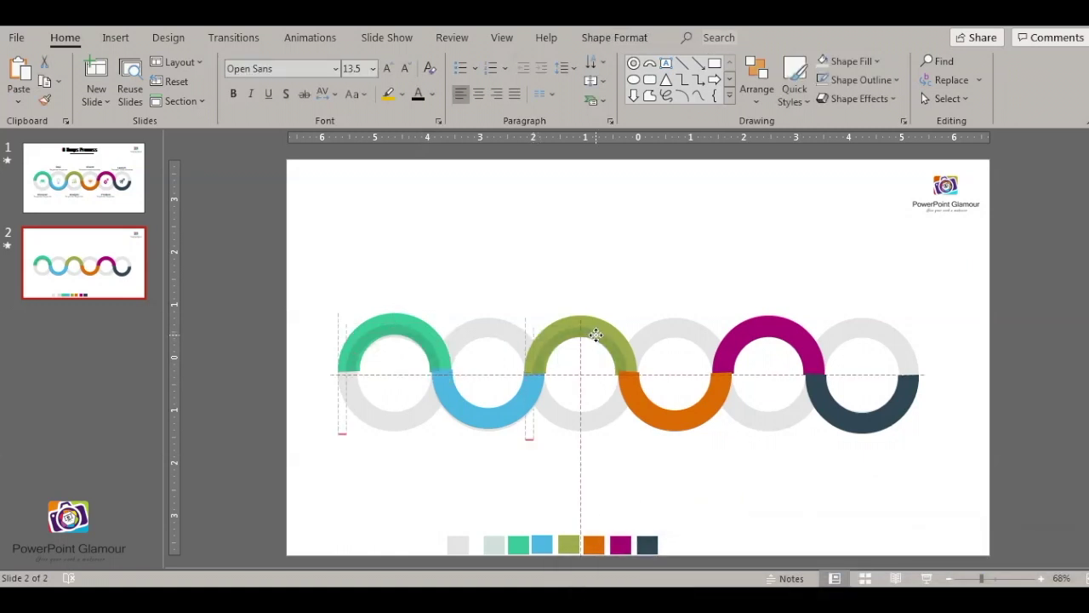
click(747, 366)
click(472, 487)
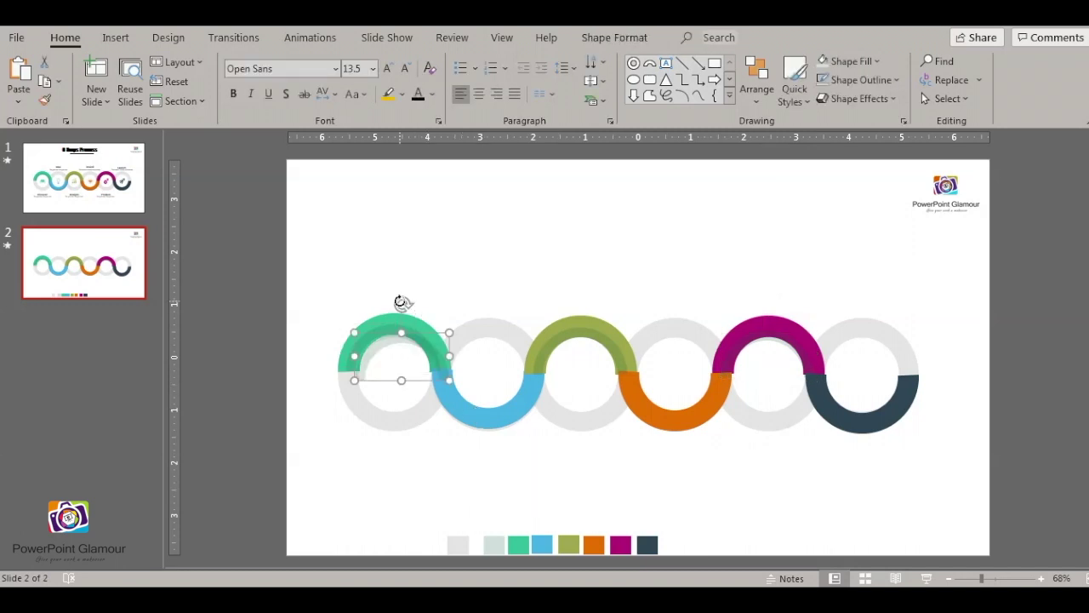
Step: Rotate a highlight copy downward, fit it on the blue arc, then copy to orange and navy arcs
drag(394, 297, 396, 382)
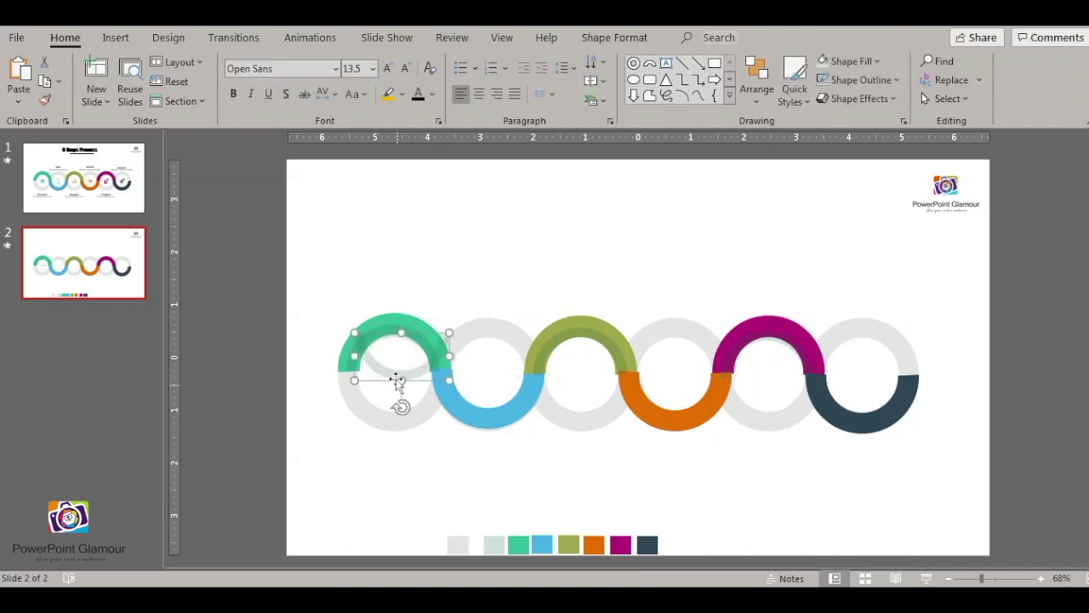
drag(455, 421, 544, 393)
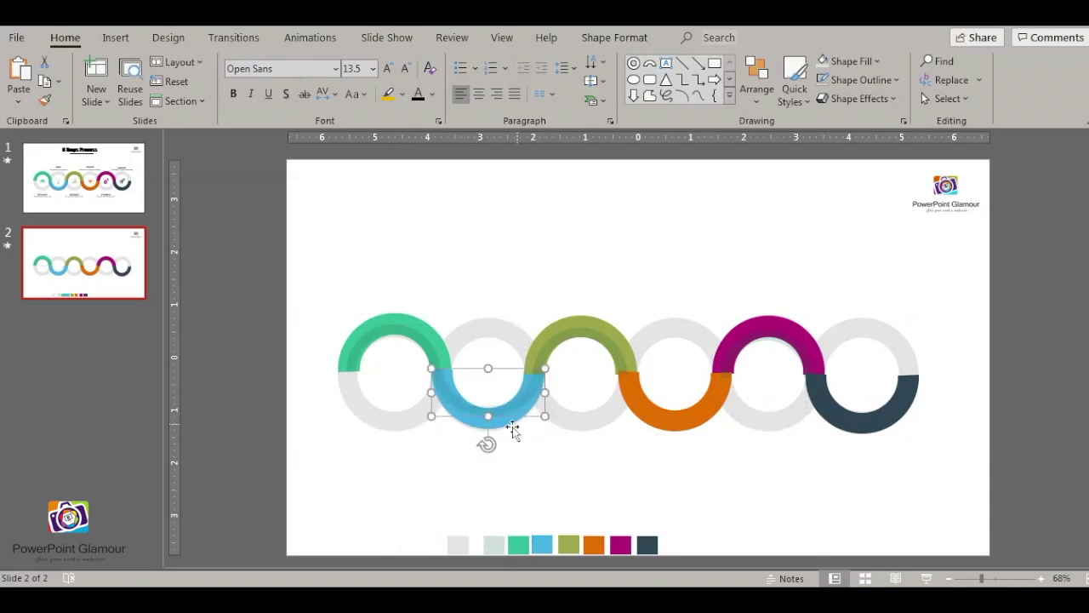
drag(488, 415, 488, 428)
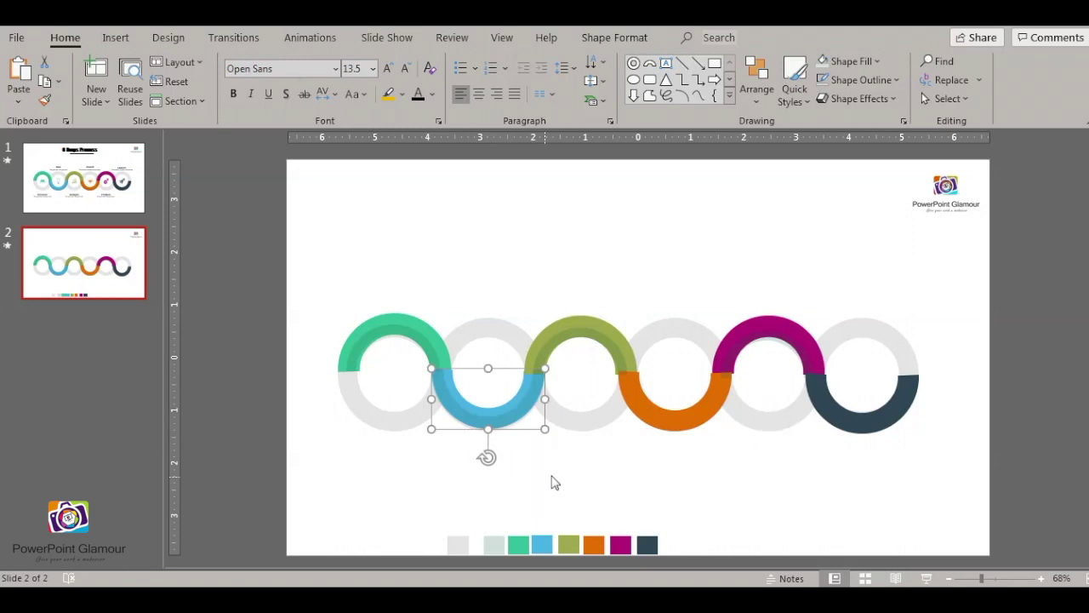
click(549, 466)
click(504, 423)
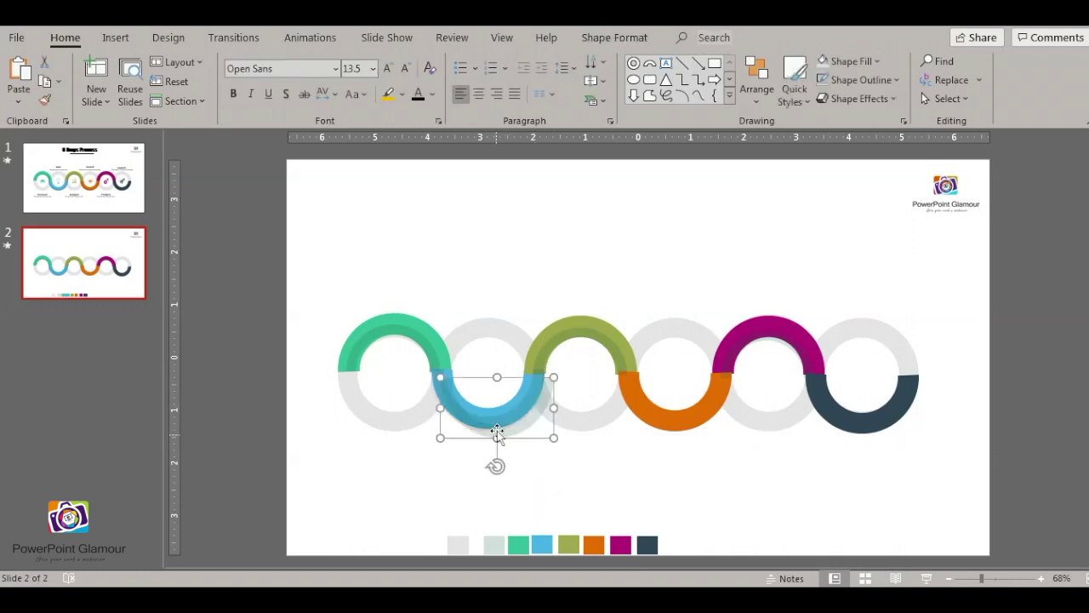
drag(681, 415, 894, 415)
click(723, 464)
click(595, 498)
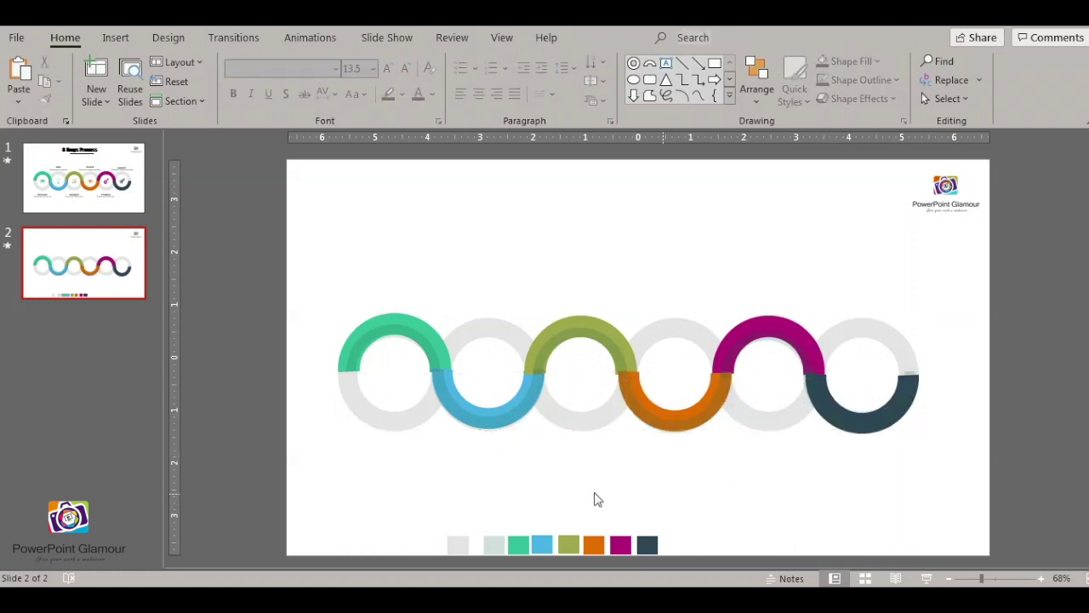
Step: Paste the step titles, texts and icons, and delete the colour swatches
key(ctrl+v)
click(334, 218)
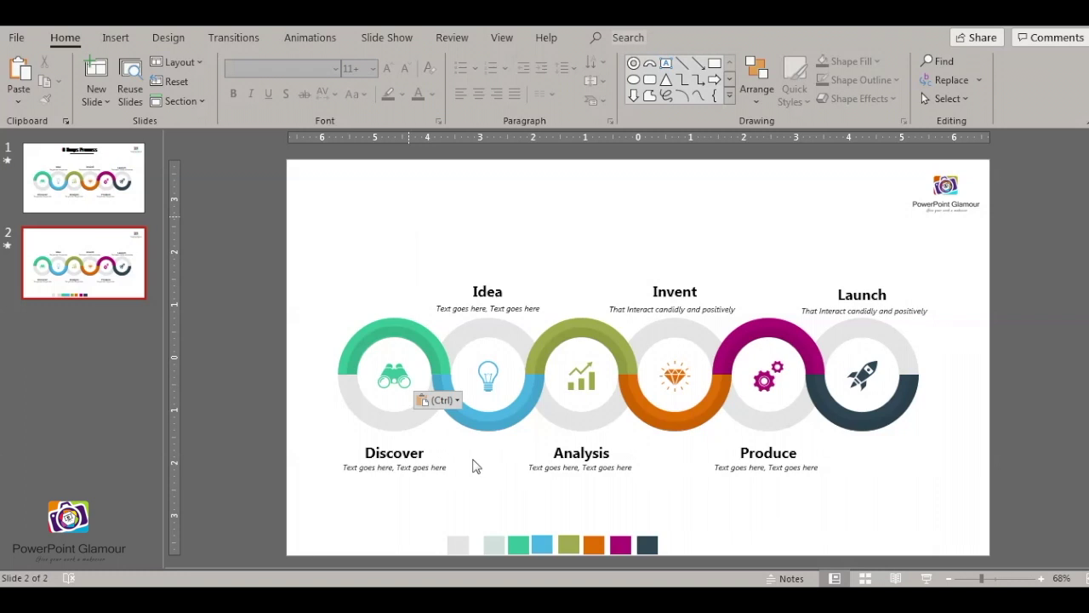
drag(405, 517, 699, 567)
key(Delete)
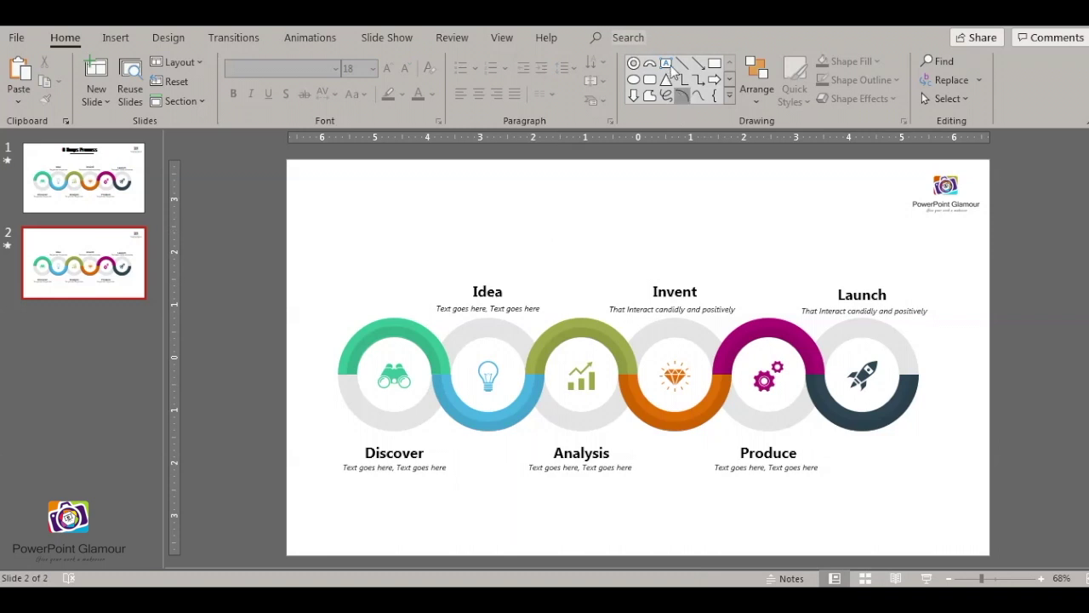
Step: Add a '6 Steps Process' title text box at the top, then go to slide 1
drag(498, 181, 706, 223)
text(6St)
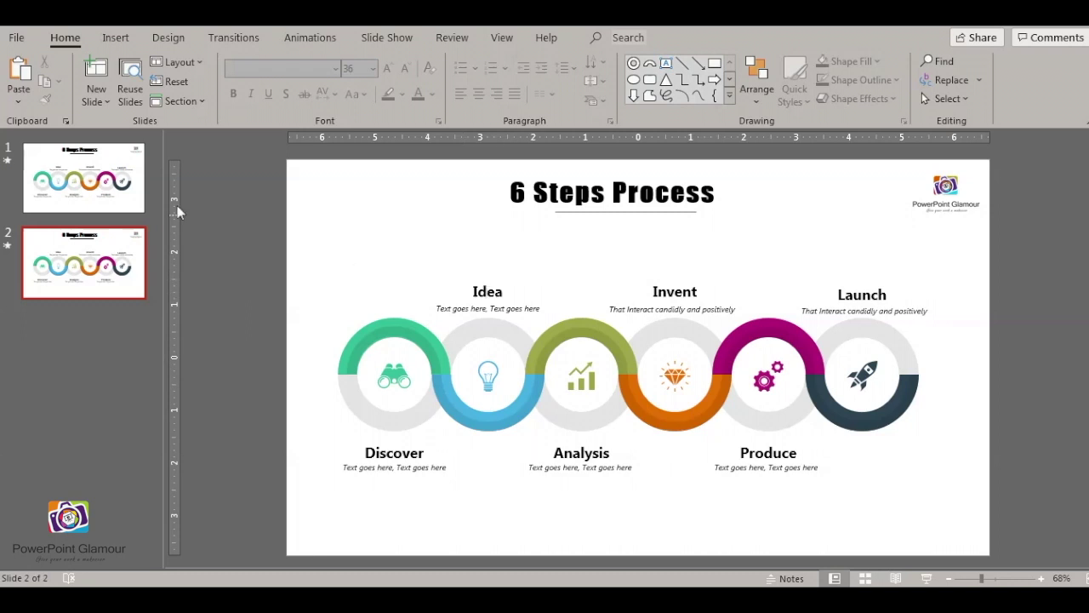
click(117, 196)
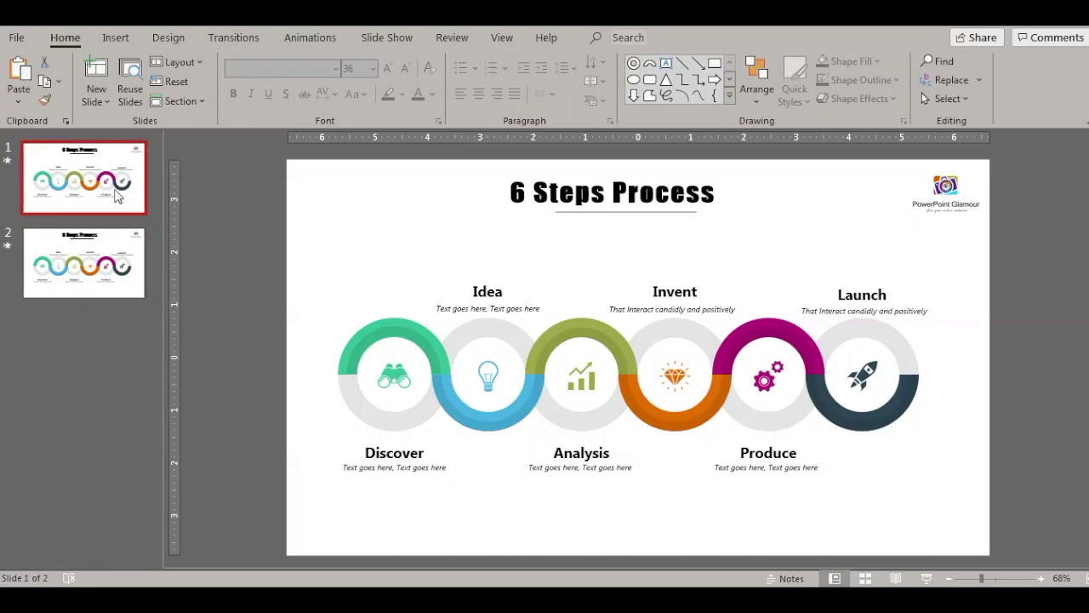